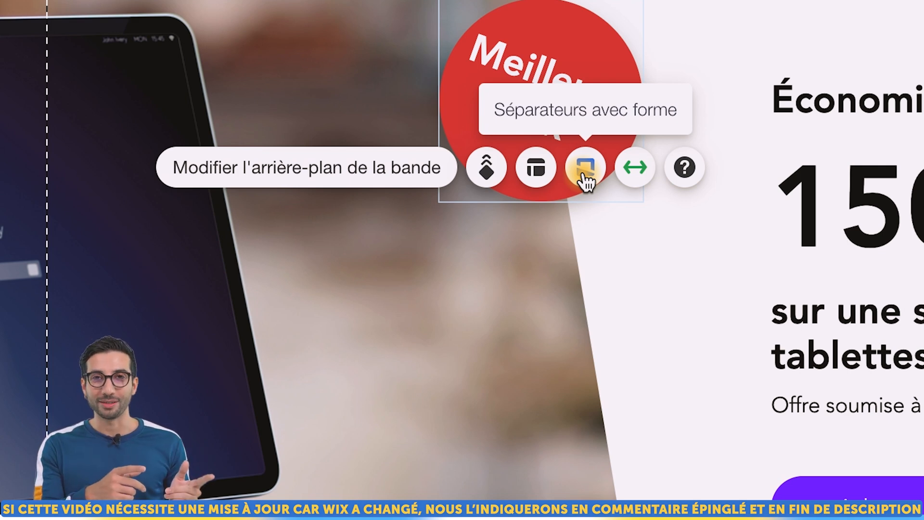
Try Ellipse inversée and Griffonnage, then settle on Vague à gauche for the strip's bottom edge
{"action": "left_click", "coordinate": [585, 168]}
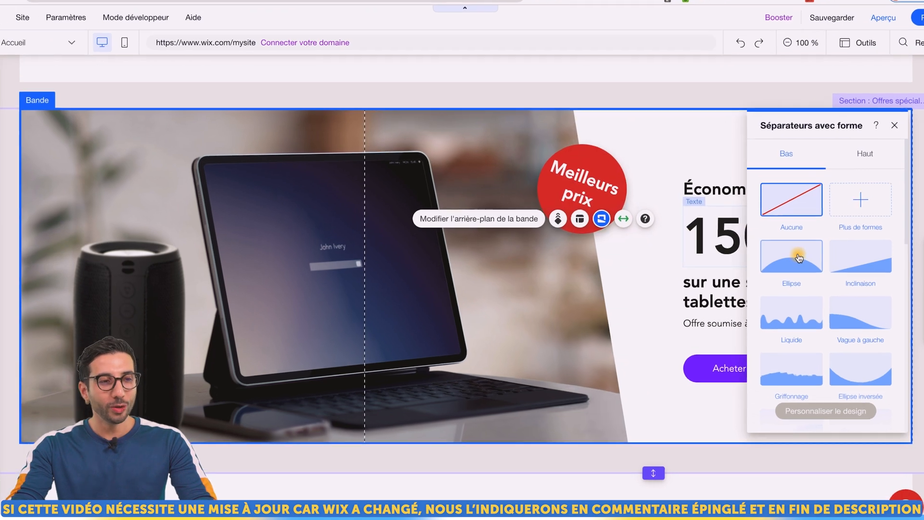
{"action": "scroll", "coordinate": [786, 258], "scroll_direction": "down", "scroll_amount": 3}
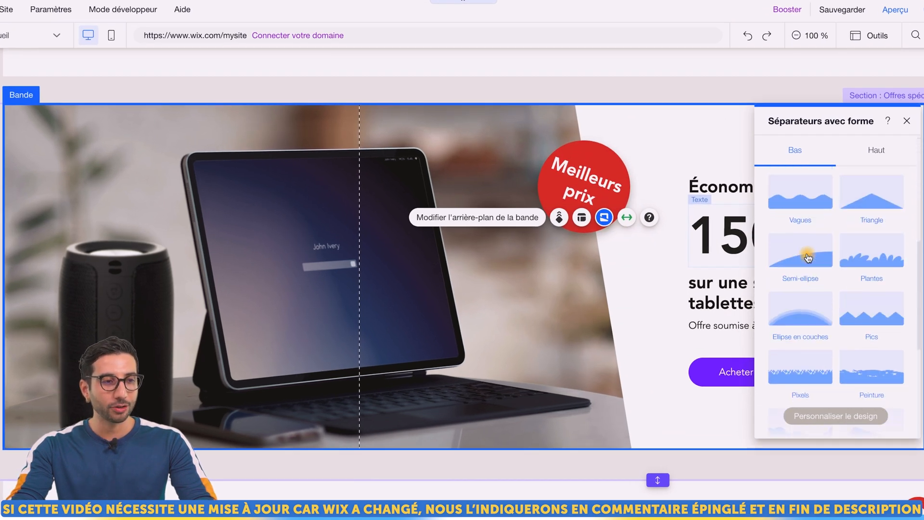
{"action": "scroll", "coordinate": [808, 258], "scroll_direction": "down", "scroll_amount": 5}
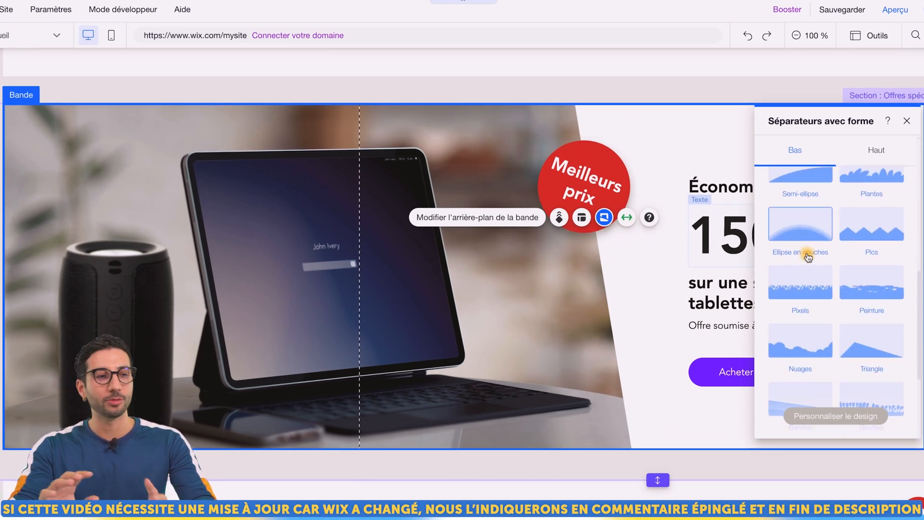
{"action": "scroll", "coordinate": [813, 269], "scroll_direction": "up", "scroll_amount": 3}
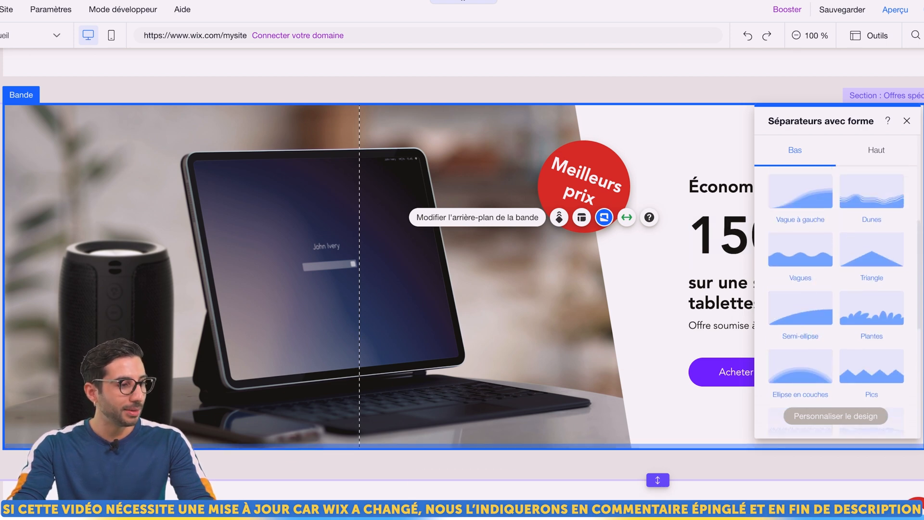
{"action": "scroll", "coordinate": [809, 286], "scroll_direction": "up", "scroll_amount": 4}
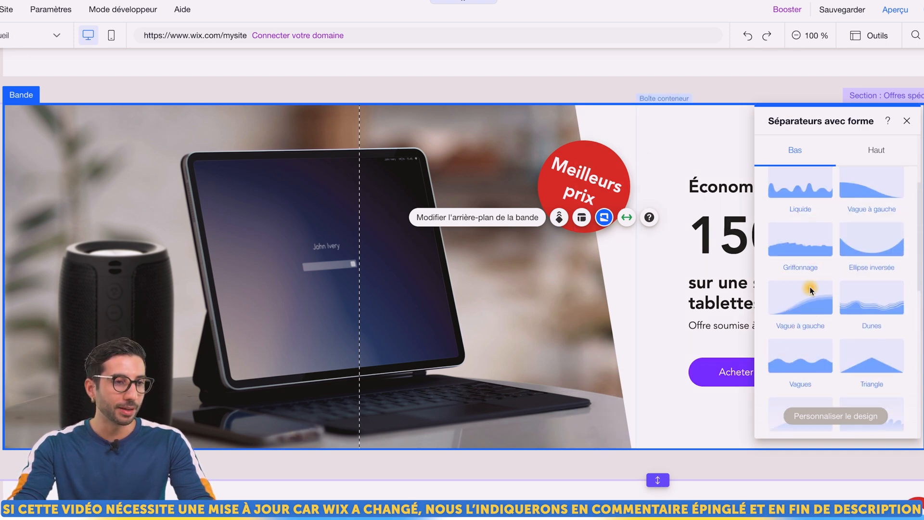
{"action": "left_click", "coordinate": [876, 321]}
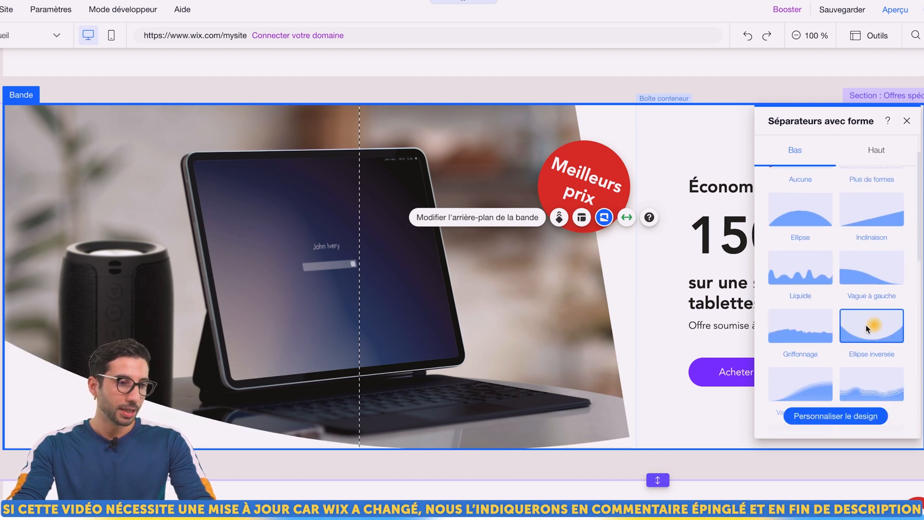
{"action": "left_click", "coordinate": [806, 329]}
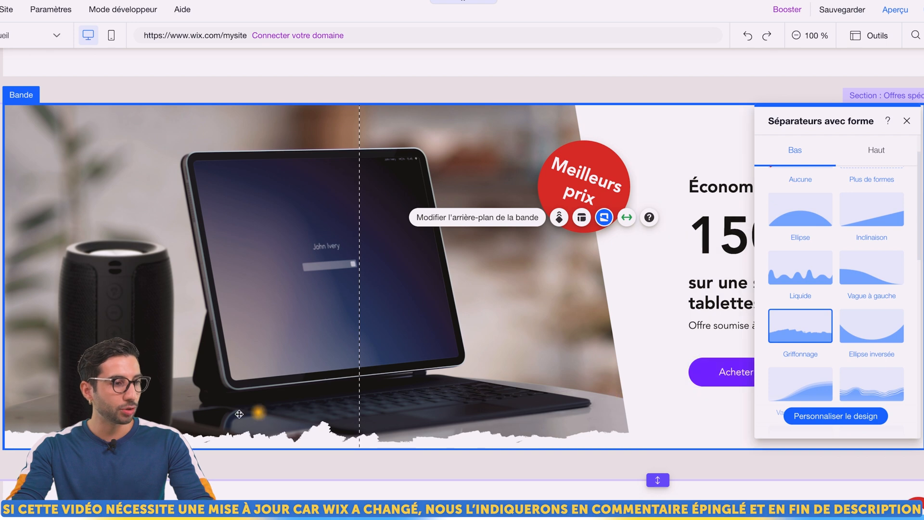
{"action": "scroll", "coordinate": [813, 303], "scroll_direction": "down", "scroll_amount": 2}
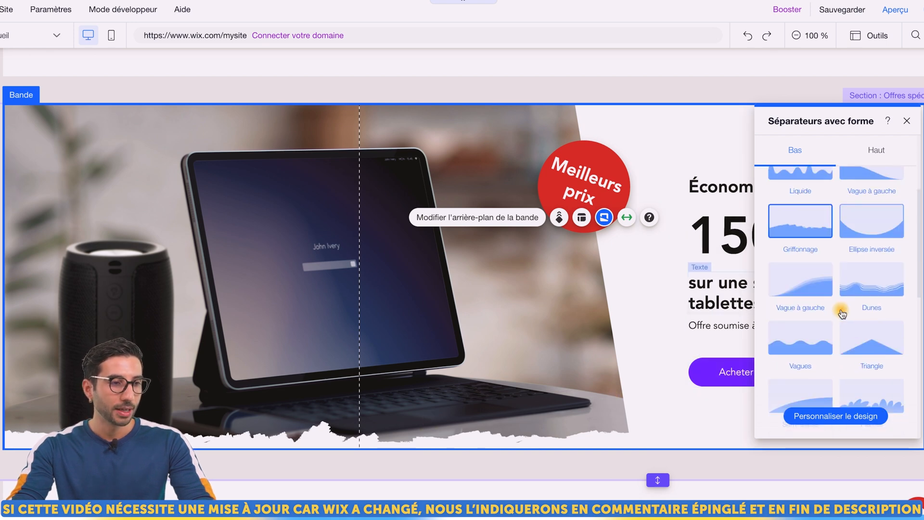
{"action": "left_click", "coordinate": [799, 286]}
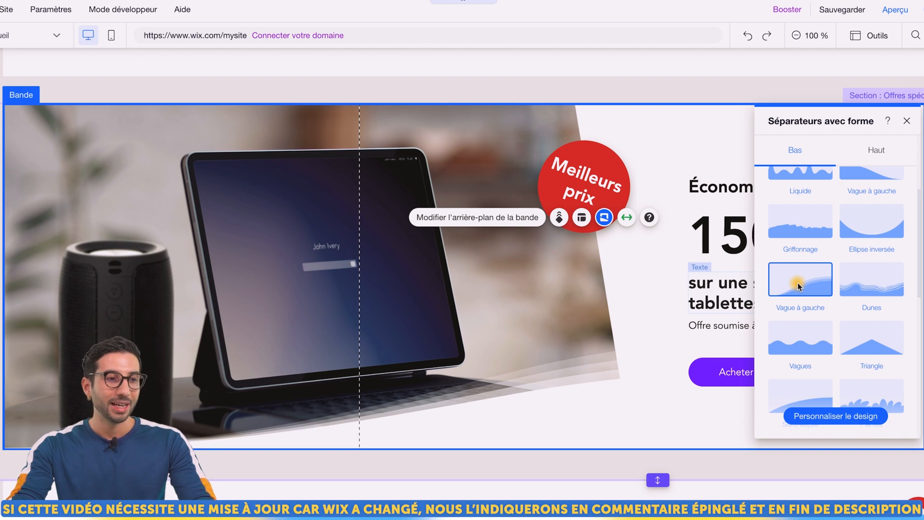
{"action": "scroll", "coordinate": [830, 298], "scroll_direction": "down", "scroll_amount": 1}
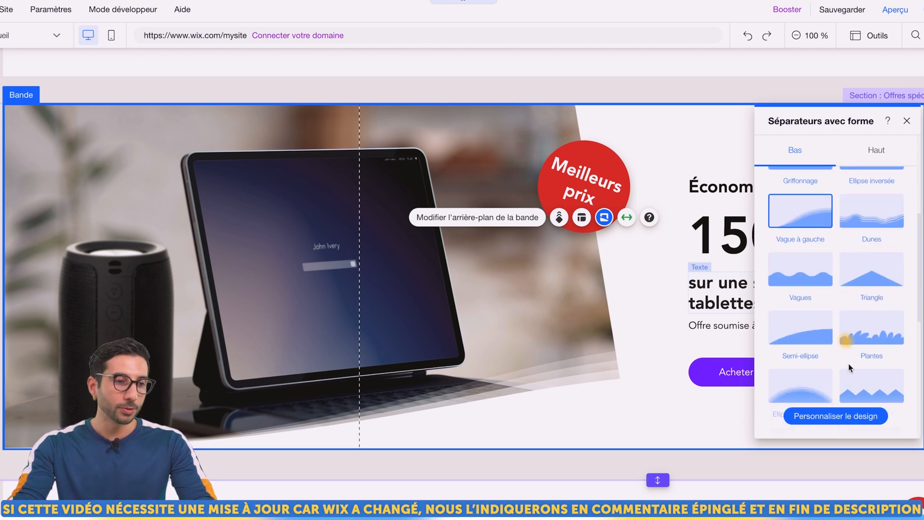
Make the Vague à gauche divider 42px high, fading upward (Fondu vers le haut), and flipped horizontally
{"action": "left_click", "coordinate": [851, 415]}
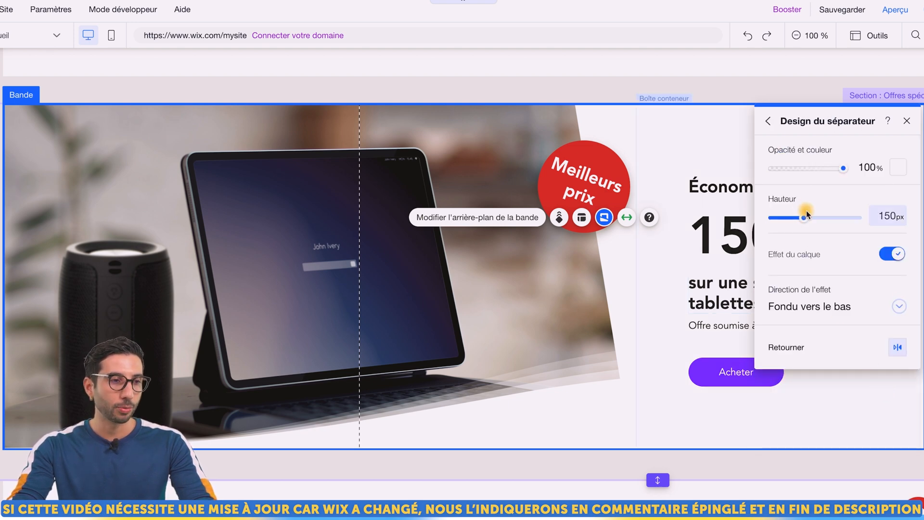
{"action": "mouse_move", "coordinate": [804, 220]}
{"action": "left_mouse_down"}
{"action": "mouse_move", "coordinate": [824, 220]}
{"action": "mouse_move", "coordinate": [795, 220]}
{"action": "left_mouse_up"}
{"action": "left_click", "coordinate": [833, 313]}
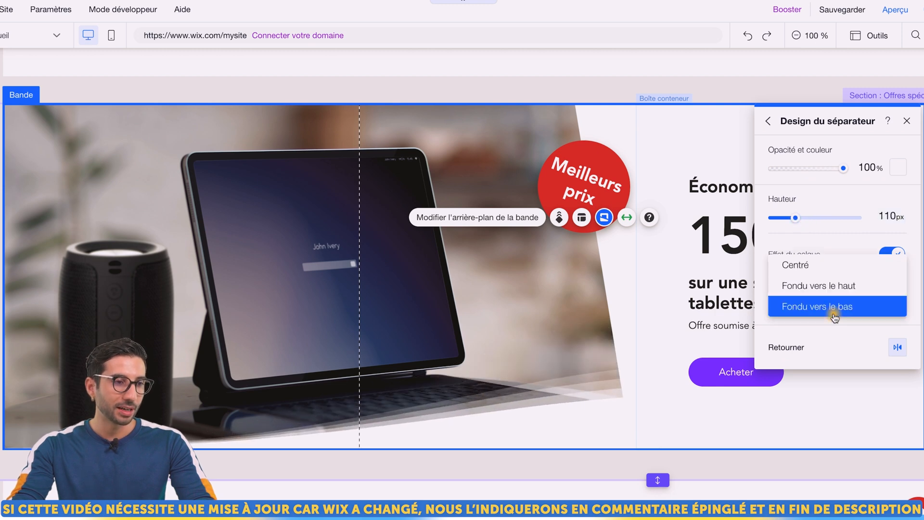
{"action": "left_click", "coordinate": [822, 286]}
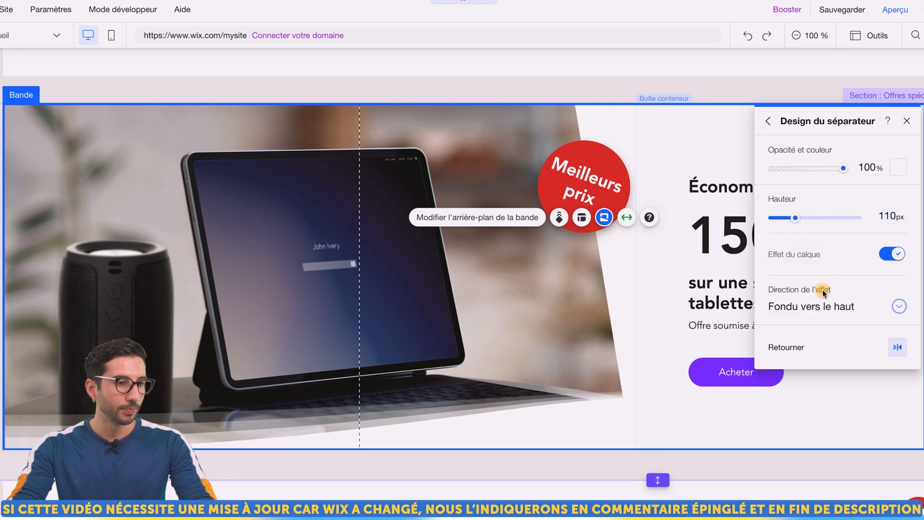
{"action": "left_click", "coordinate": [897, 347]}
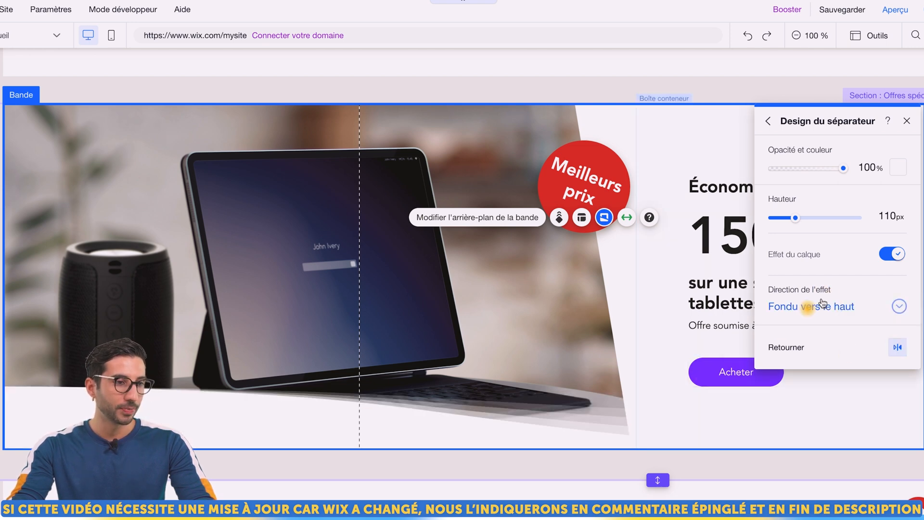
{"action": "left_click_drag", "start_coordinate": [797, 220], "coordinate": [776, 223]}
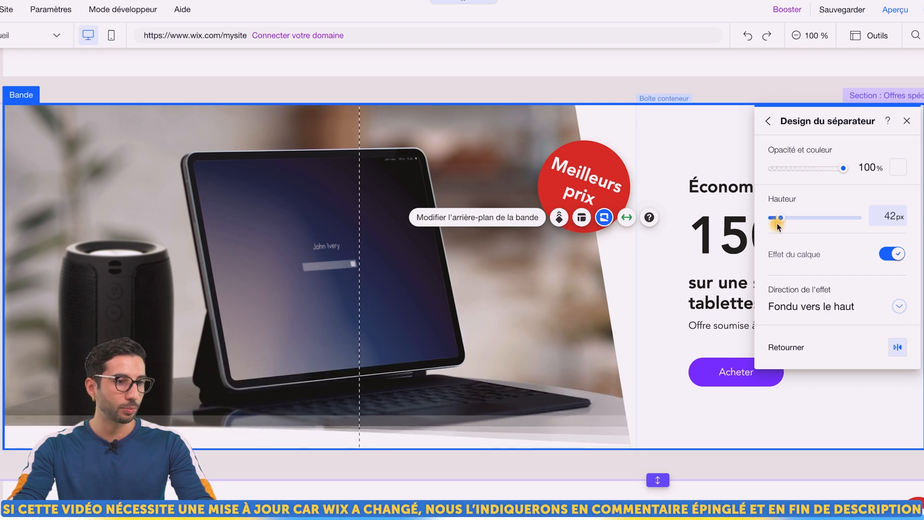
{"action": "left_click", "coordinate": [768, 121]}
{"action": "scroll", "coordinate": [820, 250], "scroll_direction": "down", "scroll_amount": 2}
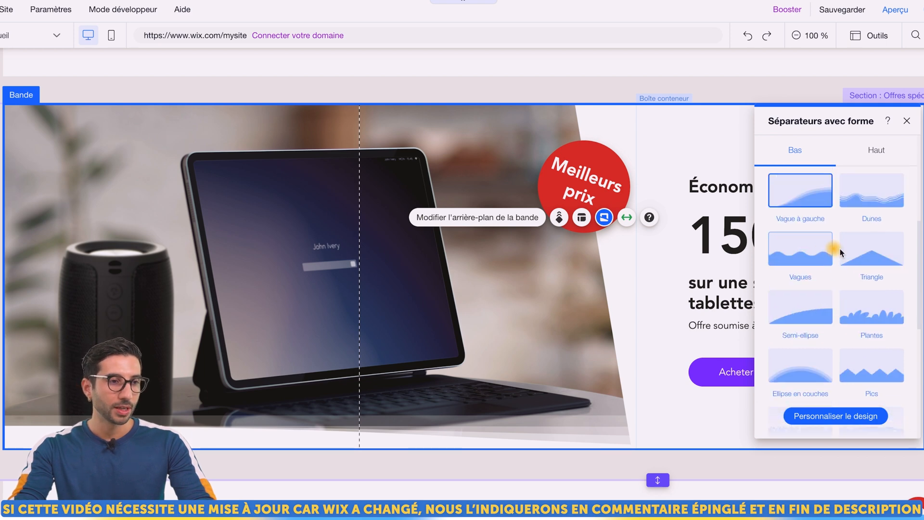
Try Triangle, then switch the bottom divider to Liquide at 100px with two repetitions
{"action": "left_click", "coordinate": [868, 252]}
{"action": "left_click", "coordinate": [872, 415]}
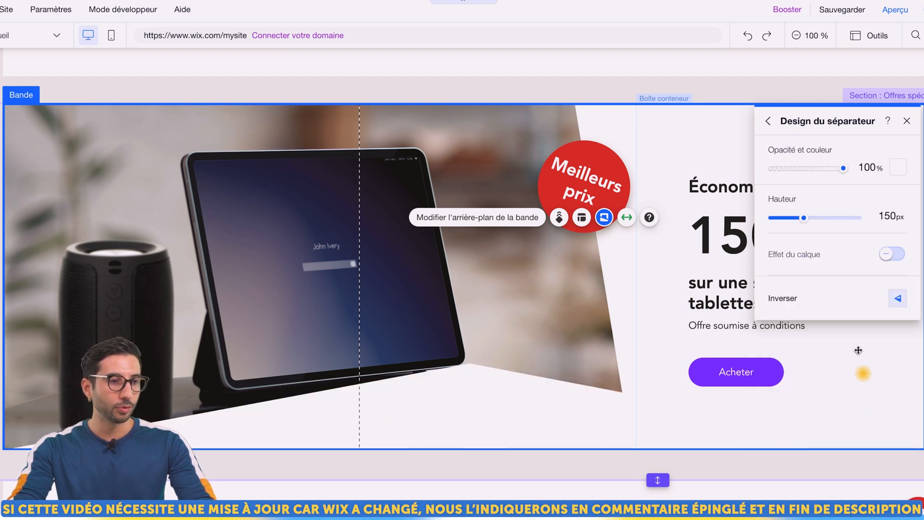
{"action": "left_click", "coordinate": [768, 121]}
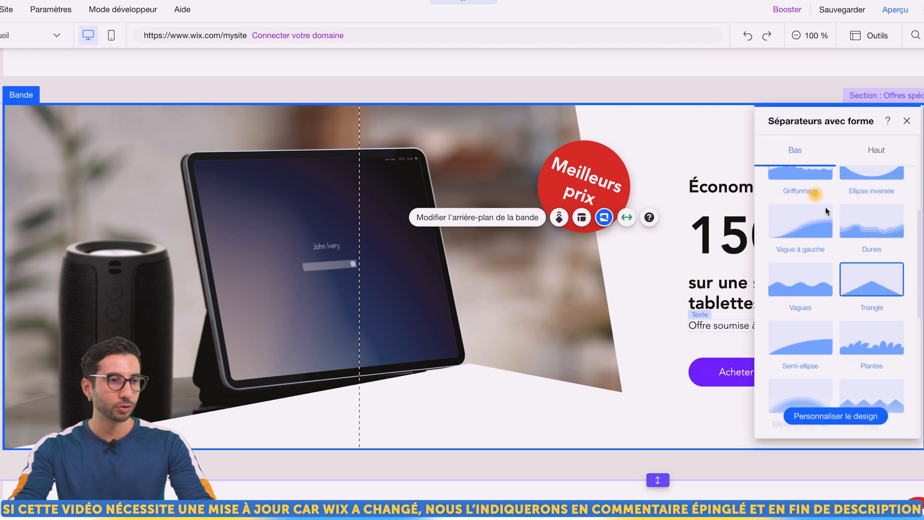
{"action": "scroll", "coordinate": [778, 258], "scroll_direction": "up", "scroll_amount": 5}
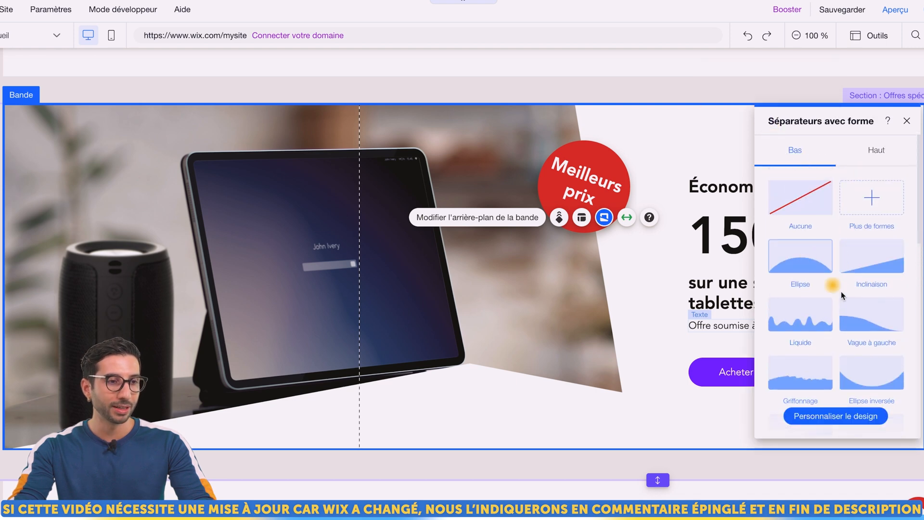
{"action": "scroll", "coordinate": [868, 308], "scroll_direction": "down", "scroll_amount": 1}
{"action": "left_click", "coordinate": [798, 289]}
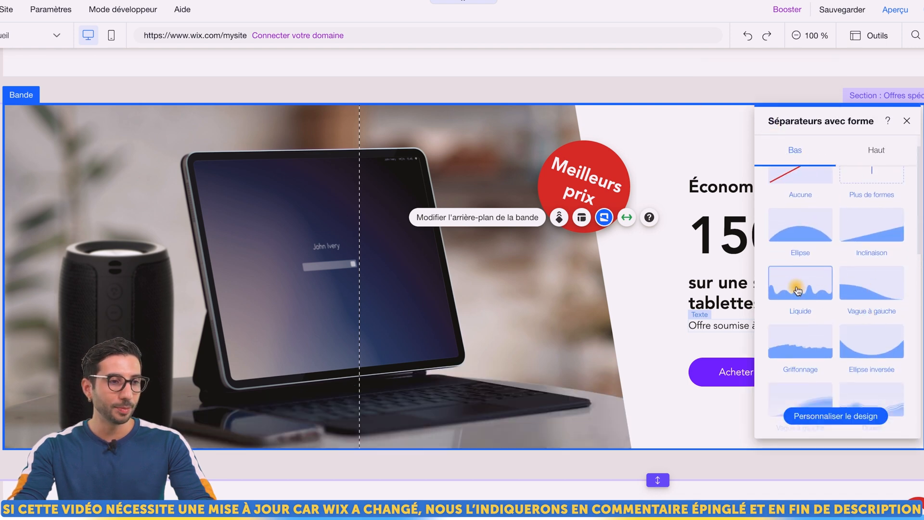
{"action": "left_click", "coordinate": [835, 415]}
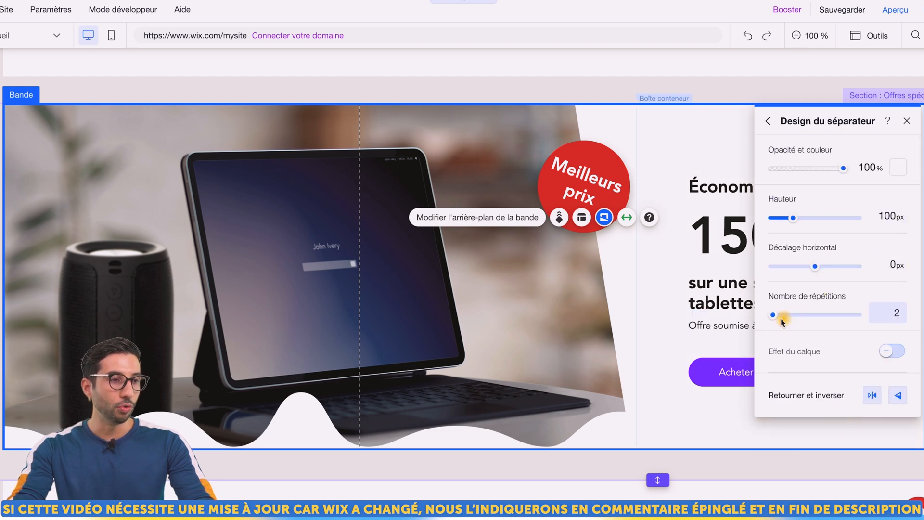
{"action": "mouse_move", "coordinate": [773, 319]}
{"action": "left_mouse_down"}
{"action": "mouse_move", "coordinate": [780, 321]}
{"action": "mouse_move", "coordinate": [768, 320]}
{"action": "left_mouse_up"}
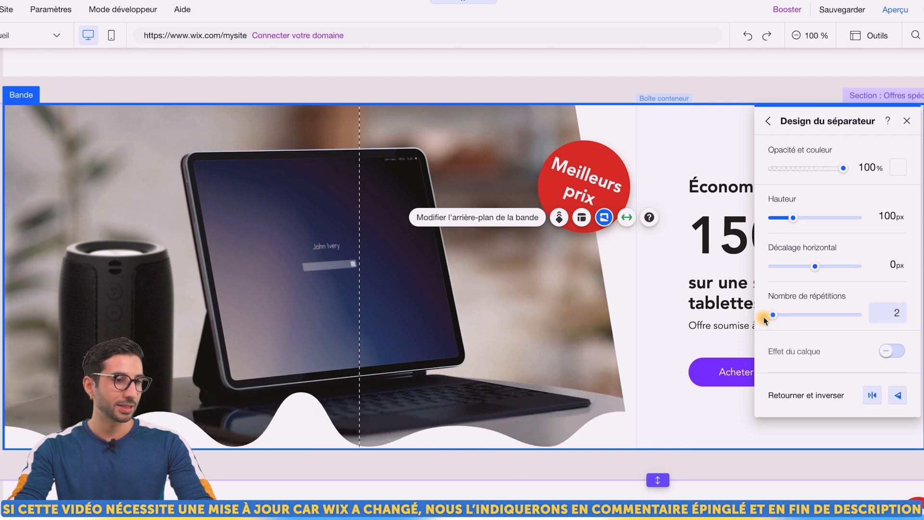
Turn on Effet du calque, lower the Liquide divider to 44px, and make it white
{"action": "left_click", "coordinate": [887, 353]}
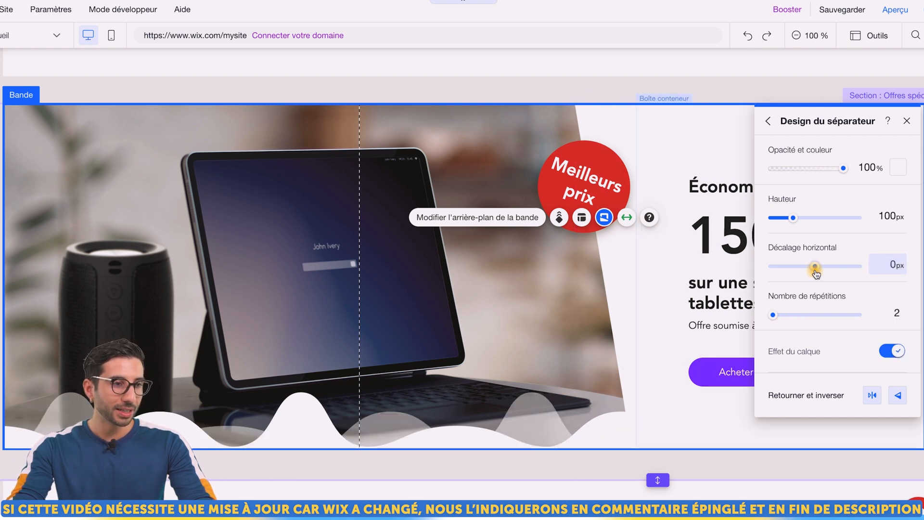
{"action": "mouse_move", "coordinate": [793, 217]}
{"action": "left_mouse_down"}
{"action": "mouse_move", "coordinate": [777, 221]}
{"action": "mouse_move", "coordinate": [781, 231]}
{"action": "left_mouse_up"}
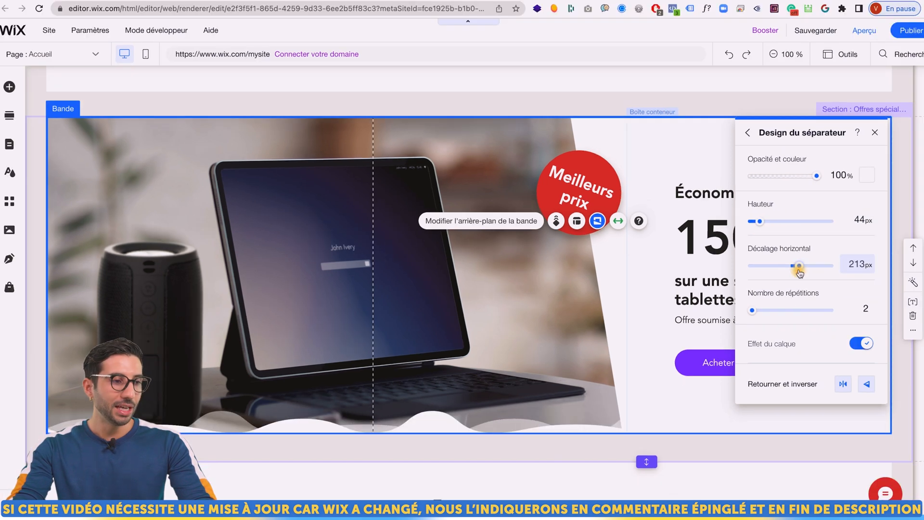
{"action": "left_click", "coordinate": [865, 178]}
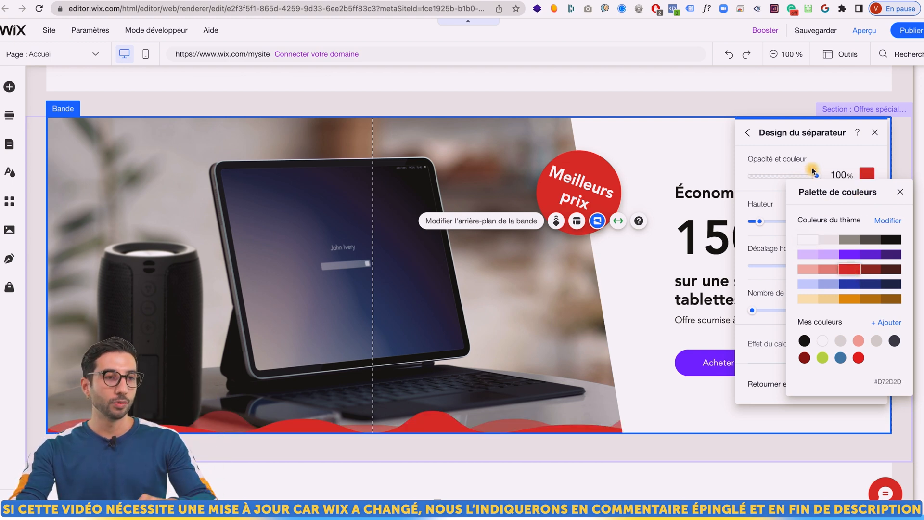
{"action": "left_click", "coordinate": [811, 240]}
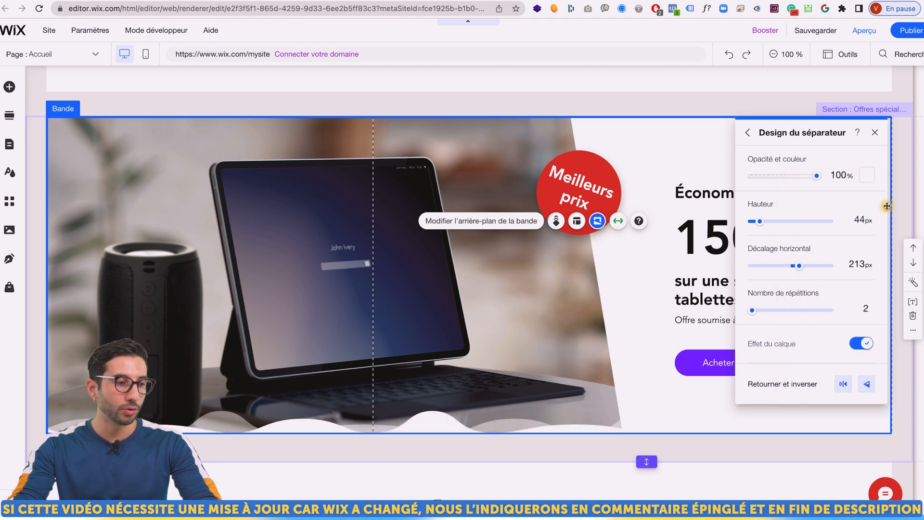
Browse more divider shapes (Plus de formes) in the media library
{"action": "left_click", "coordinate": [748, 133]}
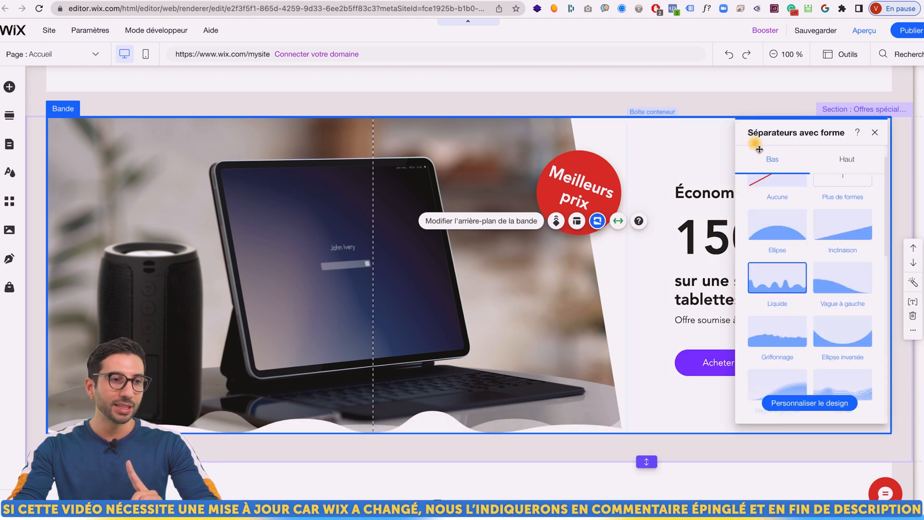
{"action": "scroll", "coordinate": [834, 254], "scroll_direction": "up", "scroll_amount": 2}
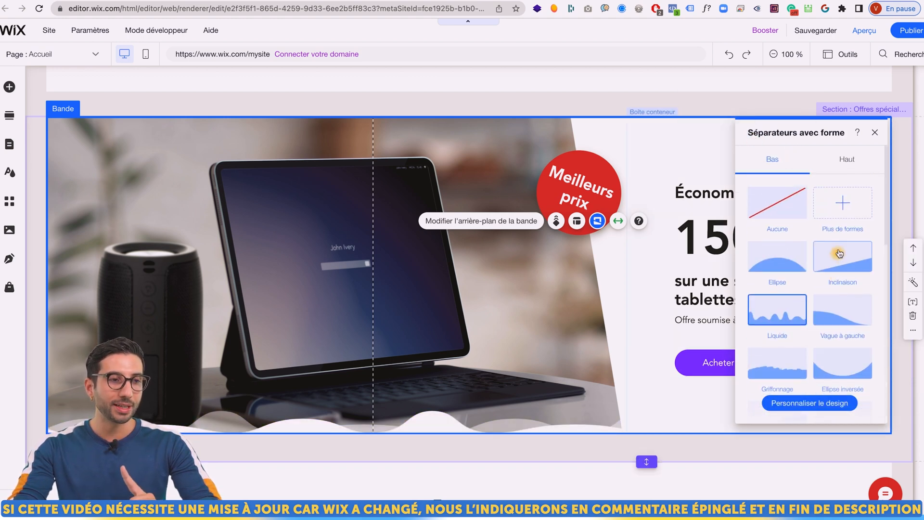
{"action": "left_click", "coordinate": [841, 218]}
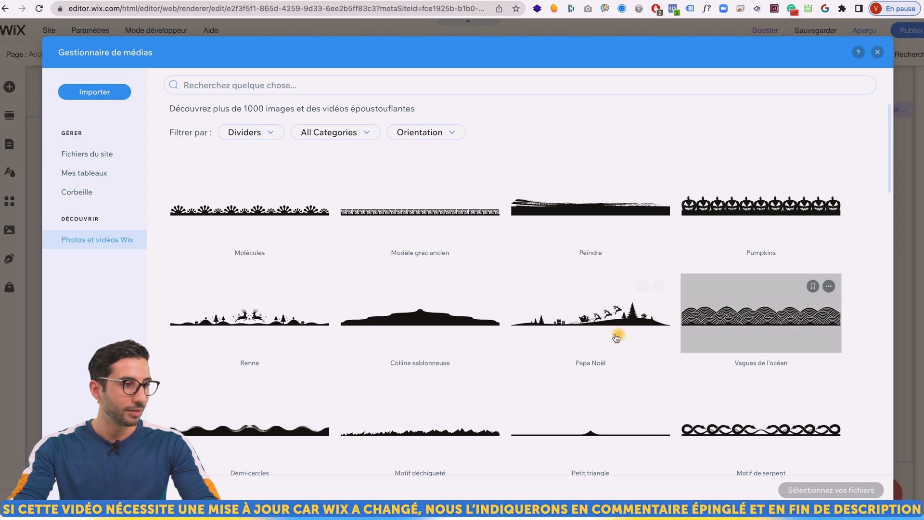
Choose the Nativité silhouette from the library's dividers and apply it to the strip bottom
{"action": "scroll", "coordinate": [619, 338], "scroll_direction": "down", "scroll_amount": 5}
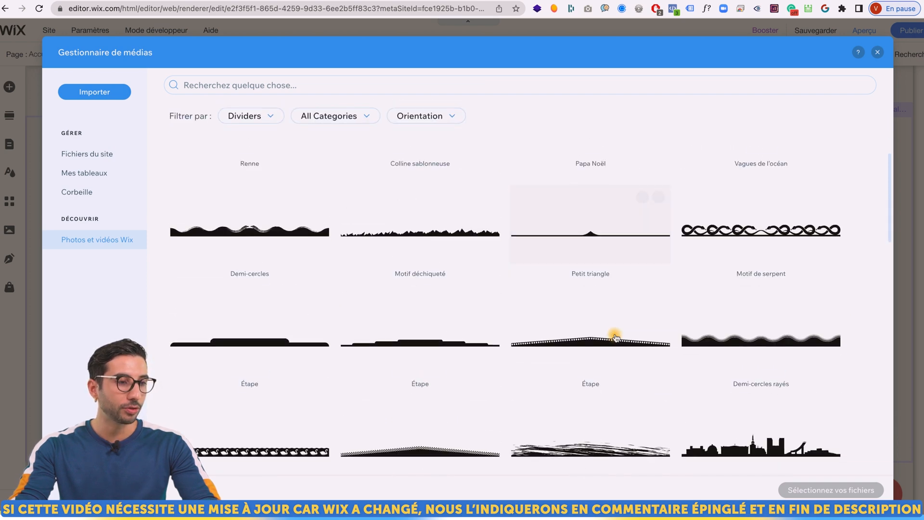
{"action": "scroll", "coordinate": [615, 337], "scroll_direction": "down", "scroll_amount": 10}
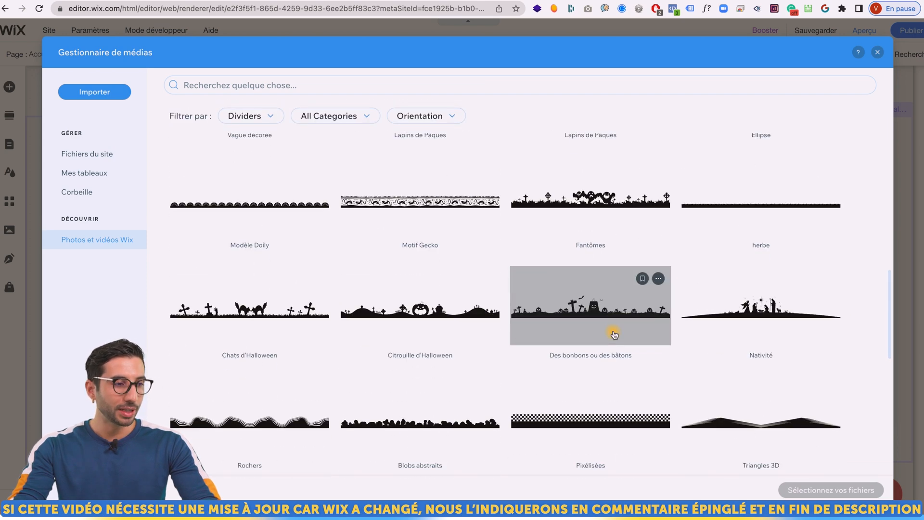
{"action": "scroll", "coordinate": [615, 333], "scroll_direction": "down", "scroll_amount": 3}
{"action": "left_click", "coordinate": [759, 216]}
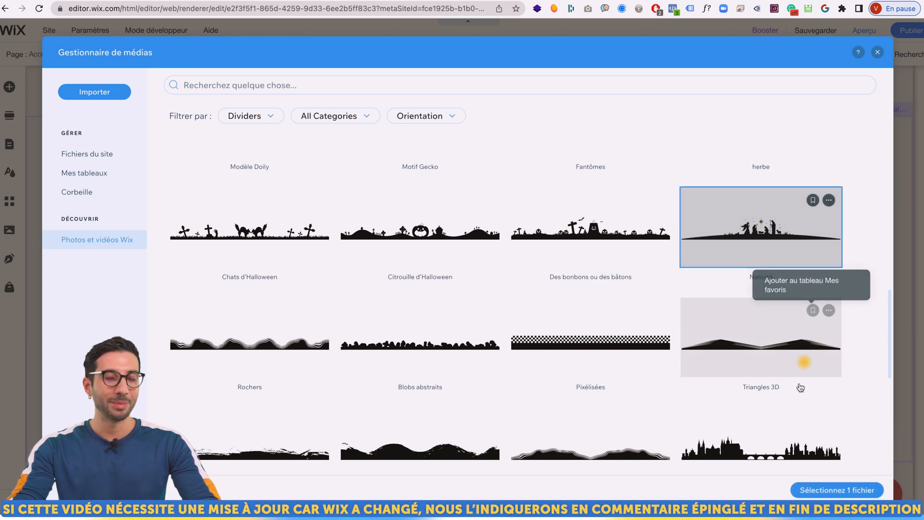
{"action": "left_click", "coordinate": [823, 491]}
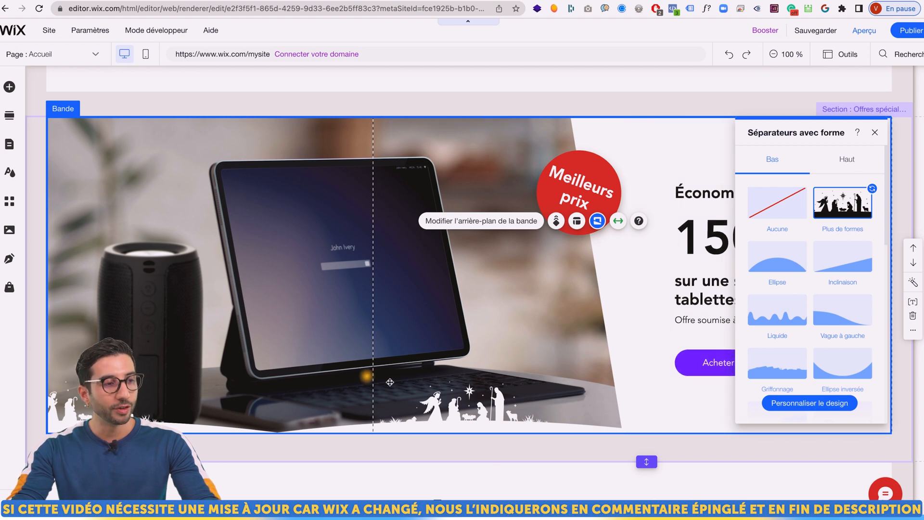
Give the tablet strip a Liquide wavy top edge, then check the bottom-edge Liquide shape
{"action": "left_click", "coordinate": [824, 159]}
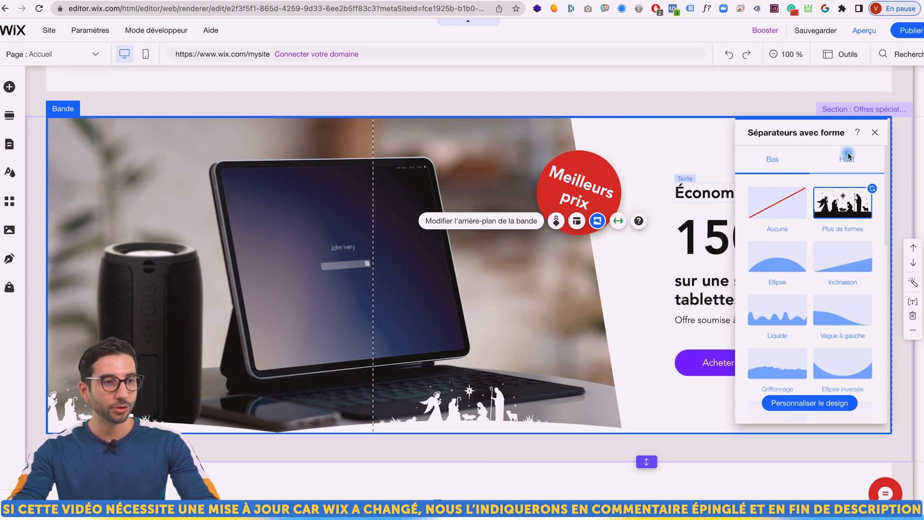
{"action": "left_click", "coordinate": [776, 308]}
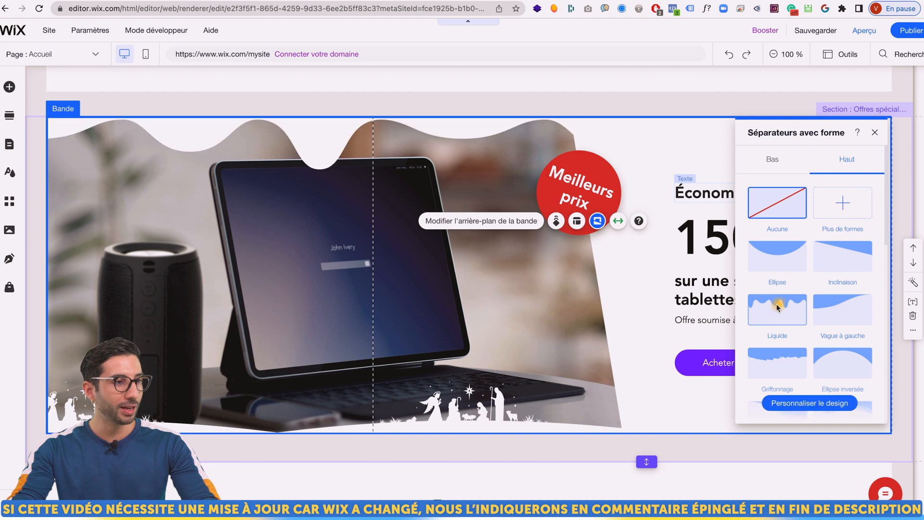
{"action": "left_click", "coordinate": [784, 163]}
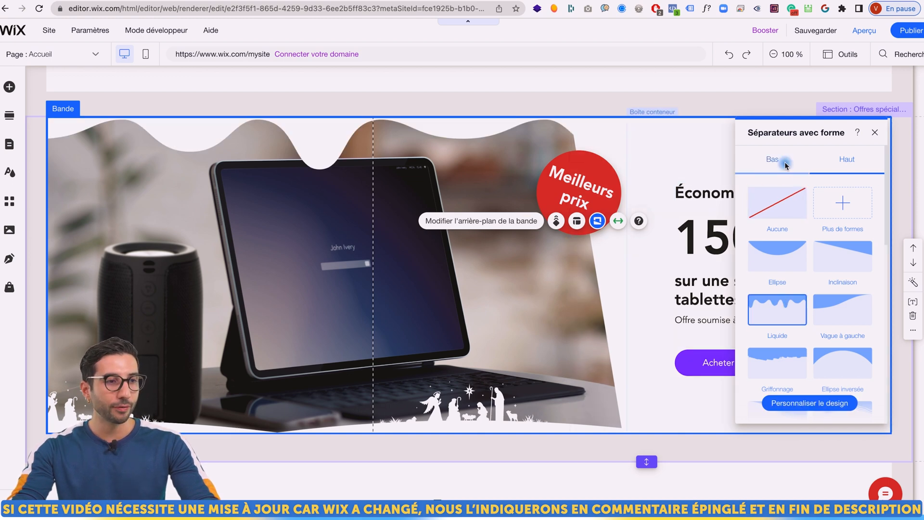
{"action": "left_click", "coordinate": [782, 326]}
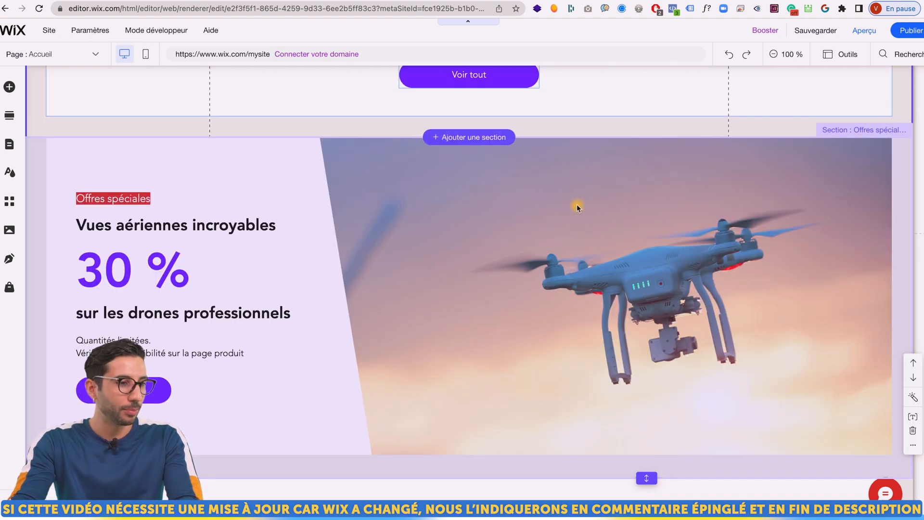
Select the drone offers strip and give it the slanted Inclinaison bottom divider
{"action": "left_click", "coordinate": [496, 211]}
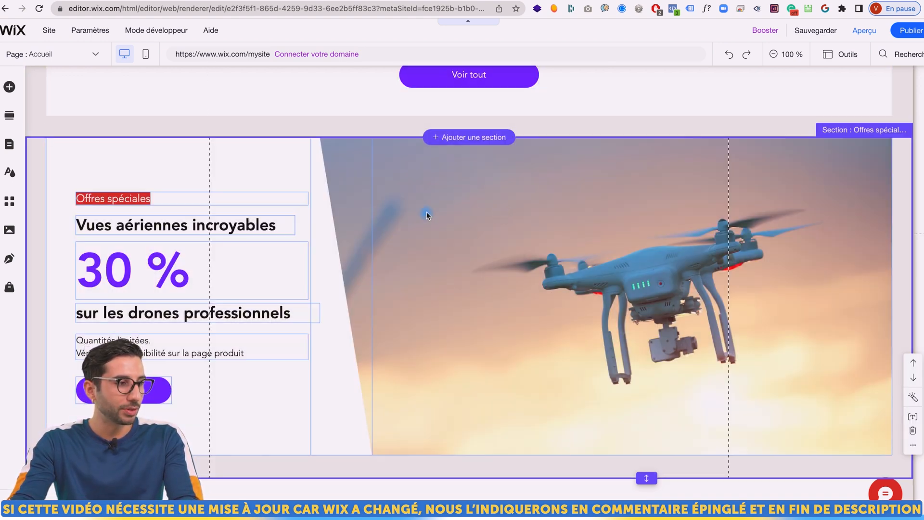
{"action": "left_click", "coordinate": [55, 135]}
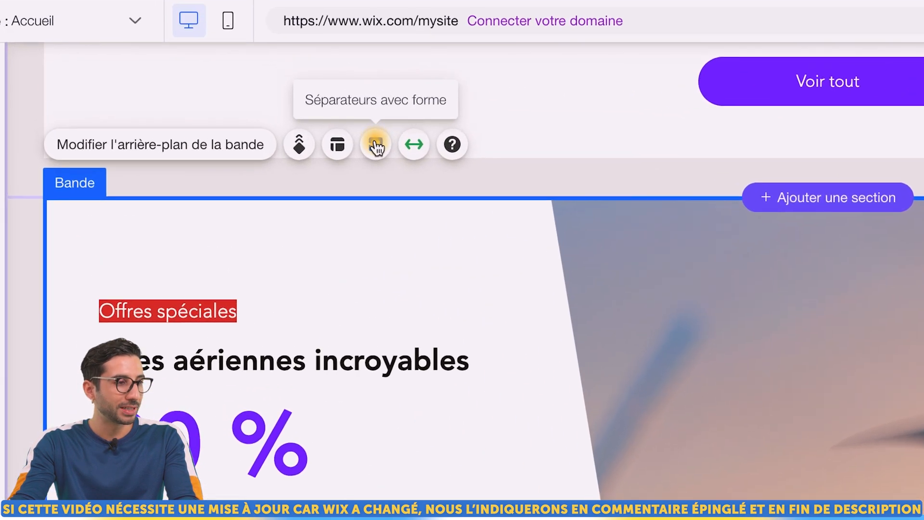
{"action": "left_click", "coordinate": [376, 146]}
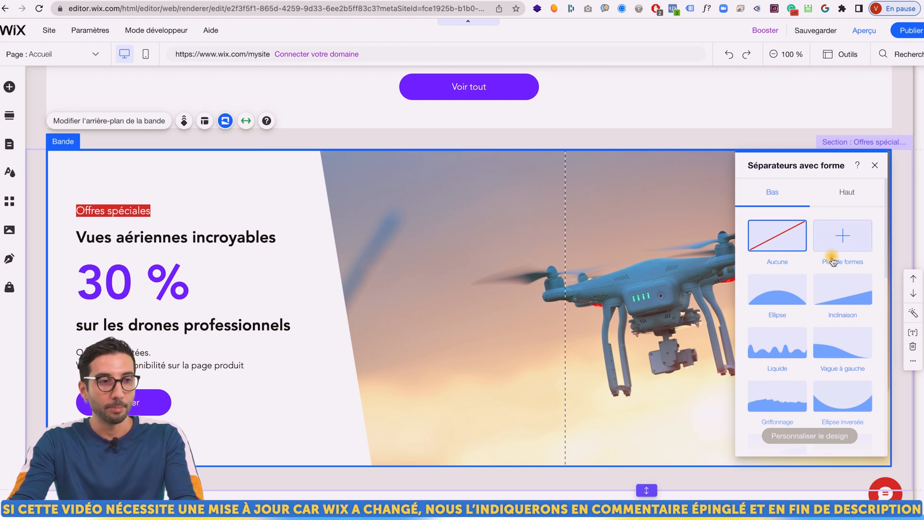
{"action": "left_click", "coordinate": [839, 289]}
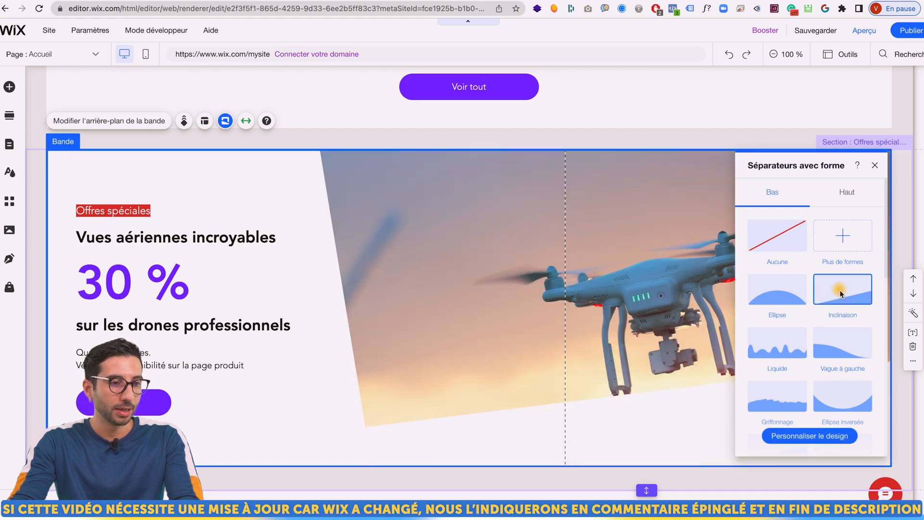
{"action": "left_click", "coordinate": [833, 437]}
Set the slanted bottom divider's height to 100px
{"action": "left_click", "coordinate": [858, 257]}
{"action": "type", "text": "1"}
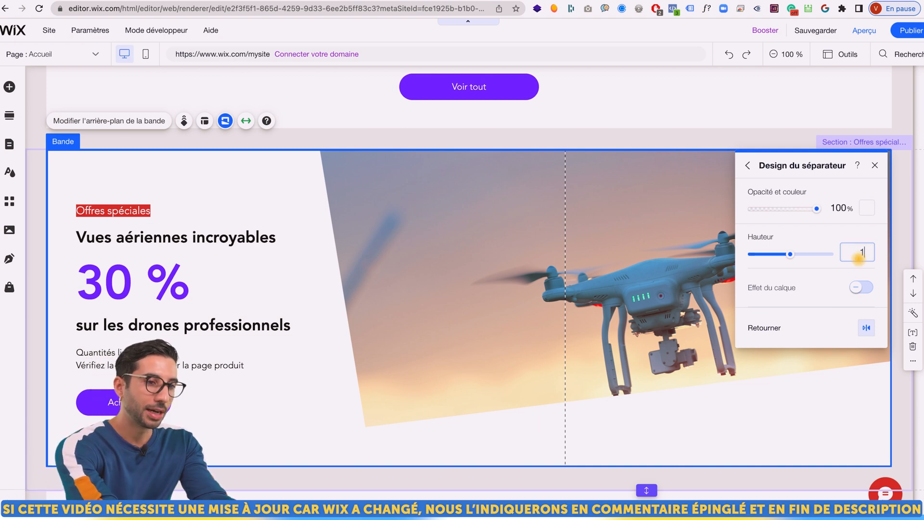
{"action": "type", "text": "00"}
{"action": "key", "text": "Return"}
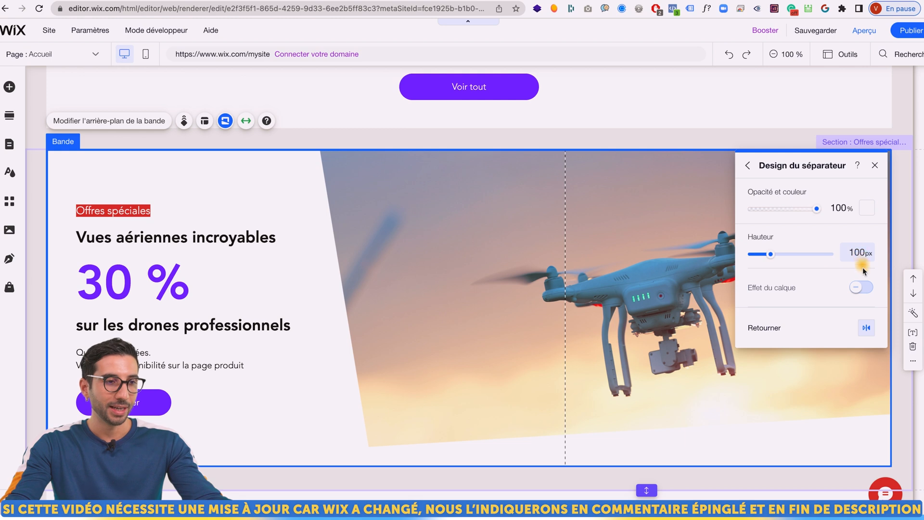
Add a 100px Inclinaison top divider to the drone strip, flipped horizontally
{"action": "left_click", "coordinate": [749, 166]}
{"action": "left_click", "coordinate": [847, 204]}
{"action": "left_click", "coordinate": [836, 289]}
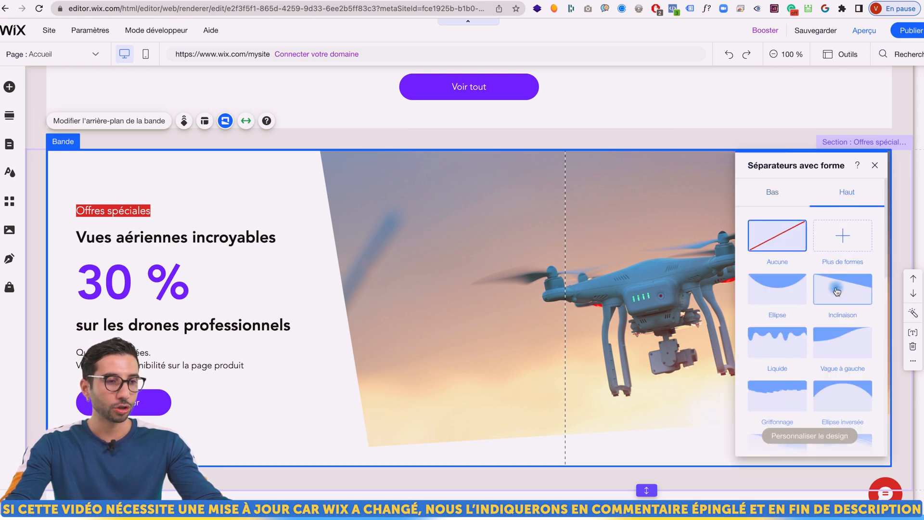
{"action": "left_click", "coordinate": [831, 438]}
{"action": "left_click", "coordinate": [857, 252]}
{"action": "type", "text": "100"}
{"action": "key", "text": "Return"}
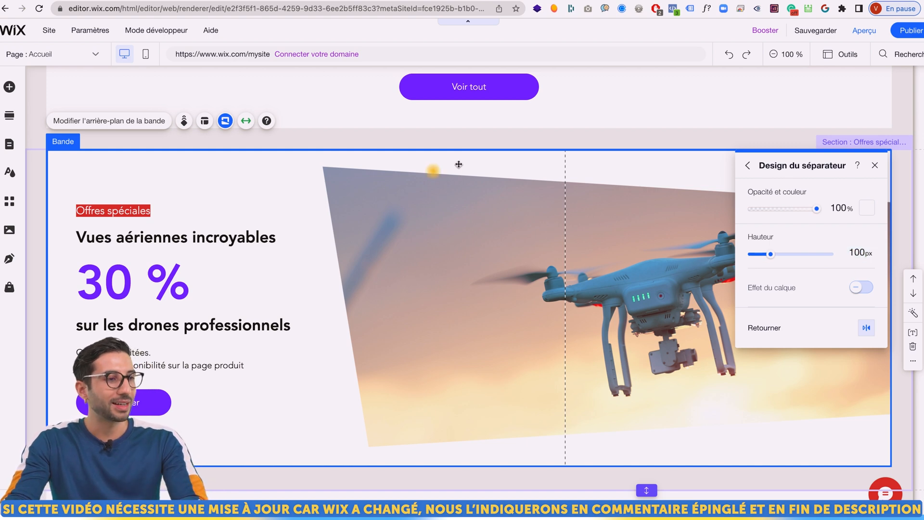
{"action": "left_click", "coordinate": [867, 329]}
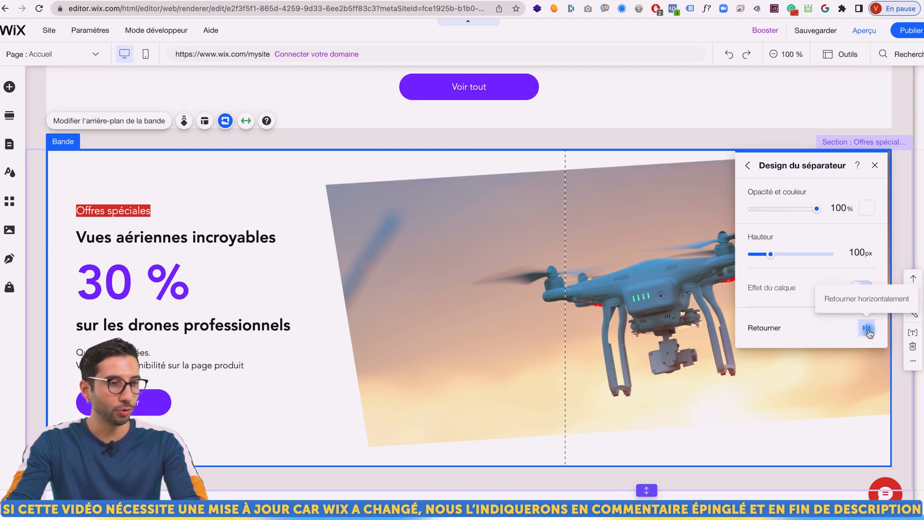
{"action": "left_click", "coordinate": [875, 165]}
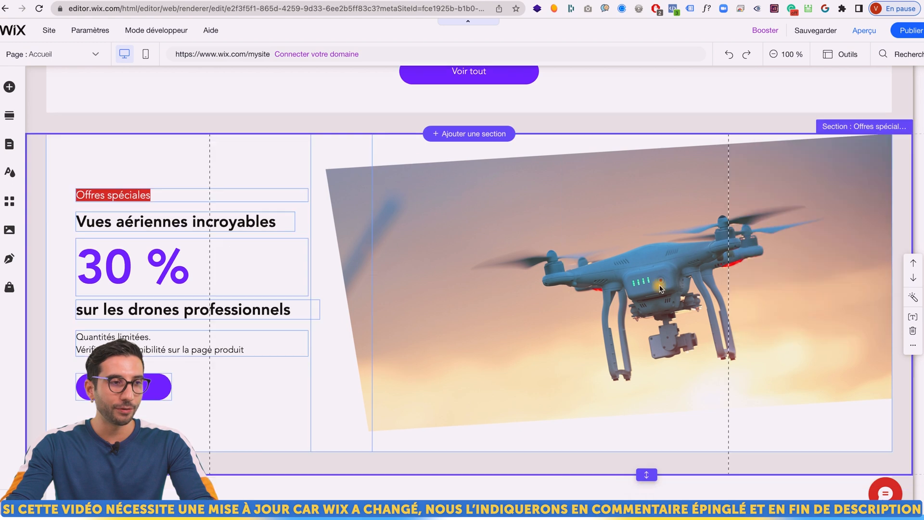
{"action": "left_click", "coordinate": [644, 282]}
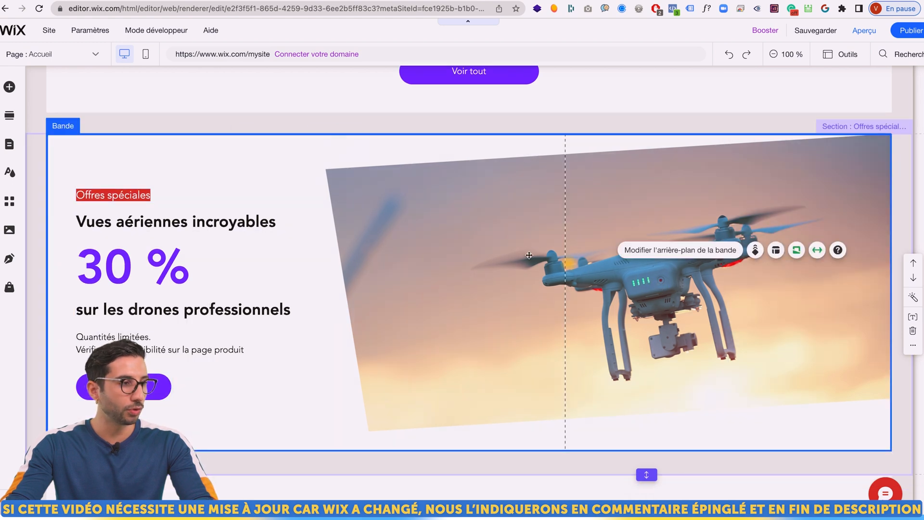
Turn on Effet du calque for the bottom Inclinaison divider, settling its direction on Centré
{"action": "left_click", "coordinate": [797, 249]}
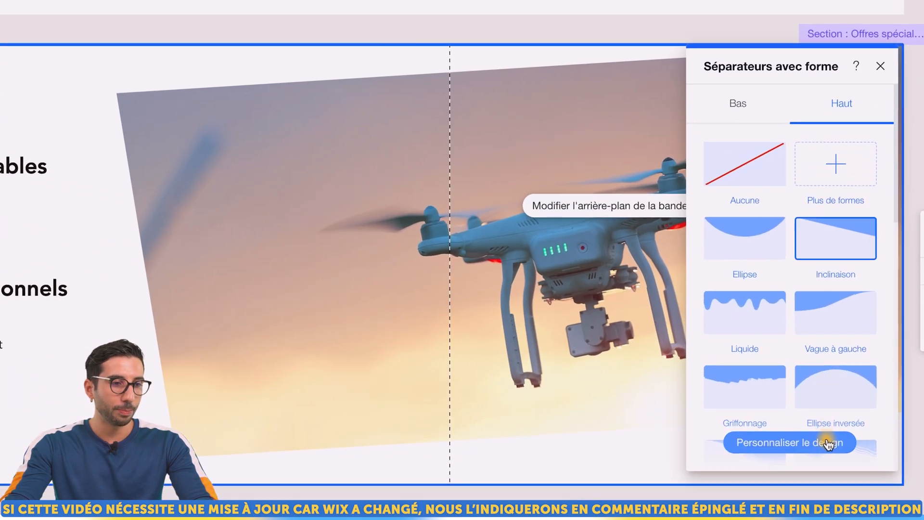
{"action": "left_click", "coordinate": [828, 444]}
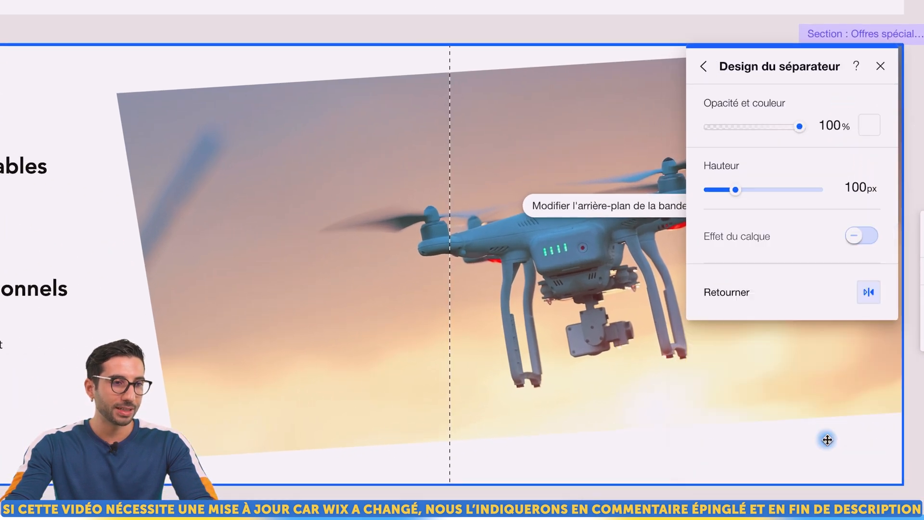
{"action": "left_click", "coordinate": [705, 77]}
{"action": "left_click", "coordinate": [761, 97]}
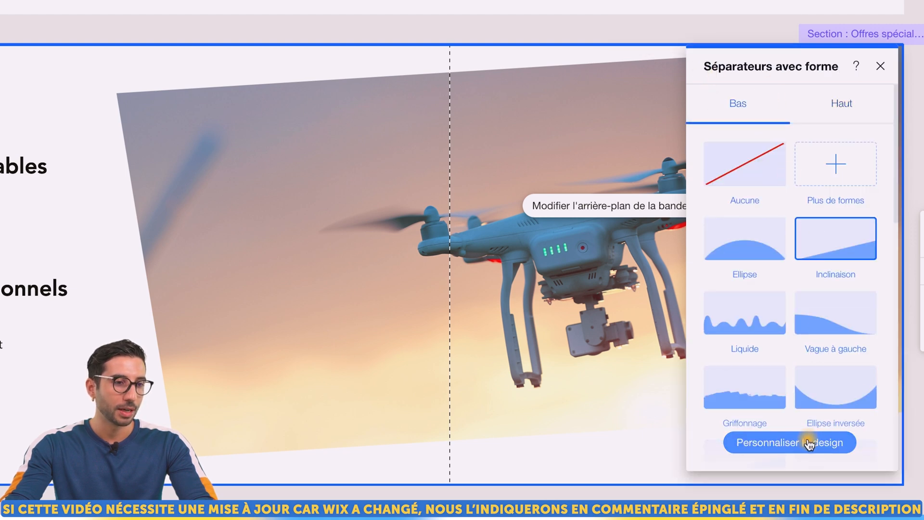
{"action": "left_click", "coordinate": [808, 444]}
{"action": "left_click", "coordinate": [855, 240]}
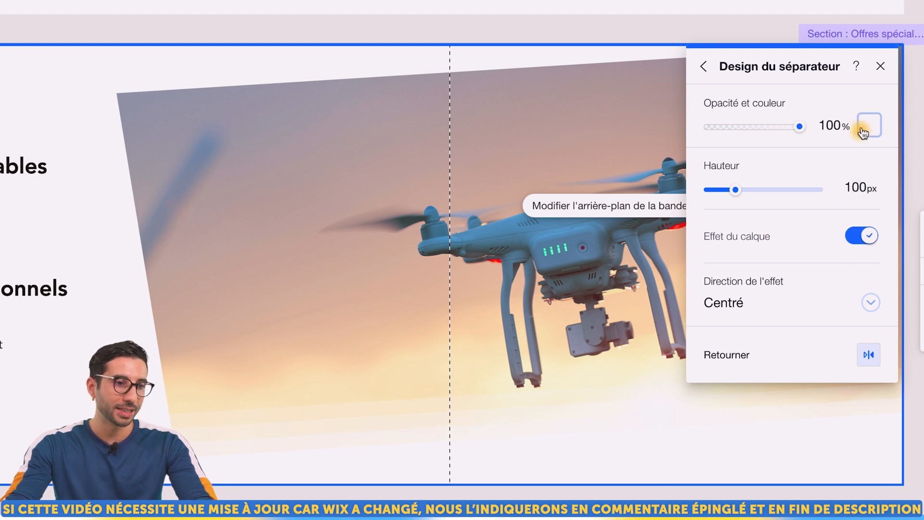
{"action": "left_click", "coordinate": [788, 302]}
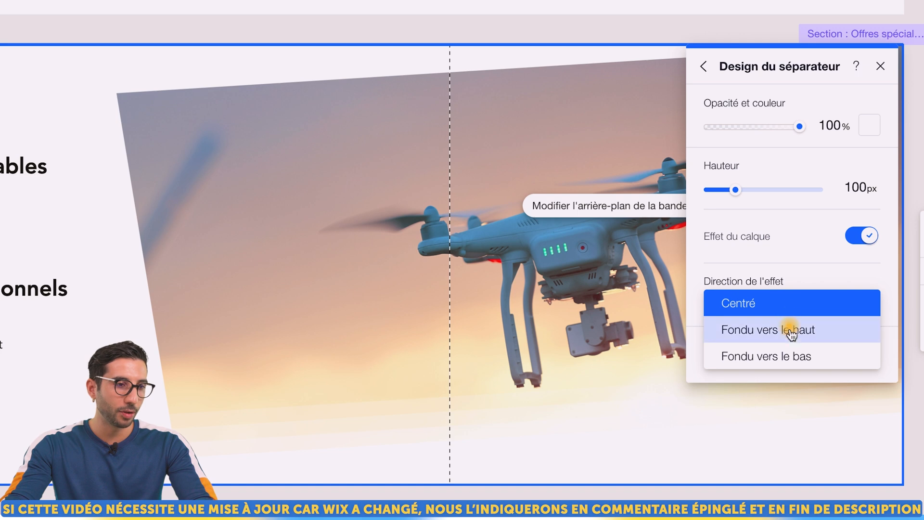
{"action": "left_click", "coordinate": [793, 351]}
{"action": "left_click", "coordinate": [775, 303]}
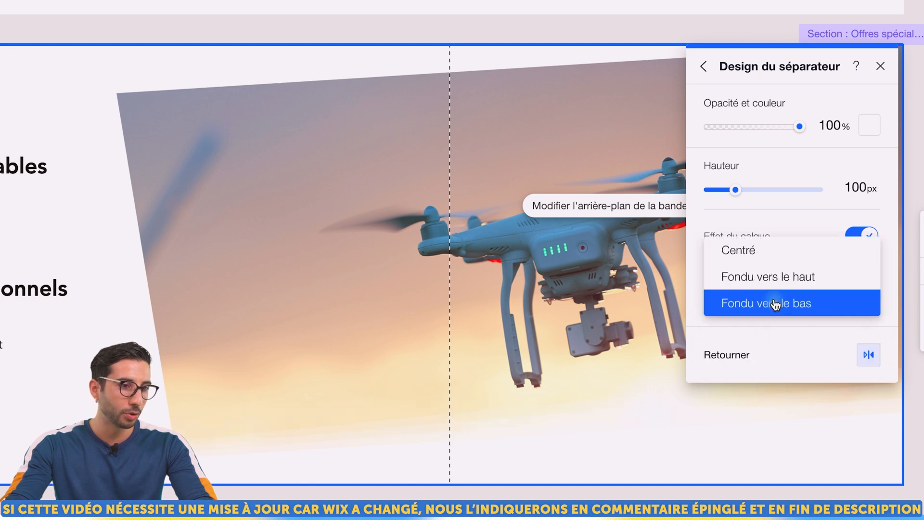
{"action": "left_click", "coordinate": [777, 277]}
{"action": "left_click", "coordinate": [777, 302]}
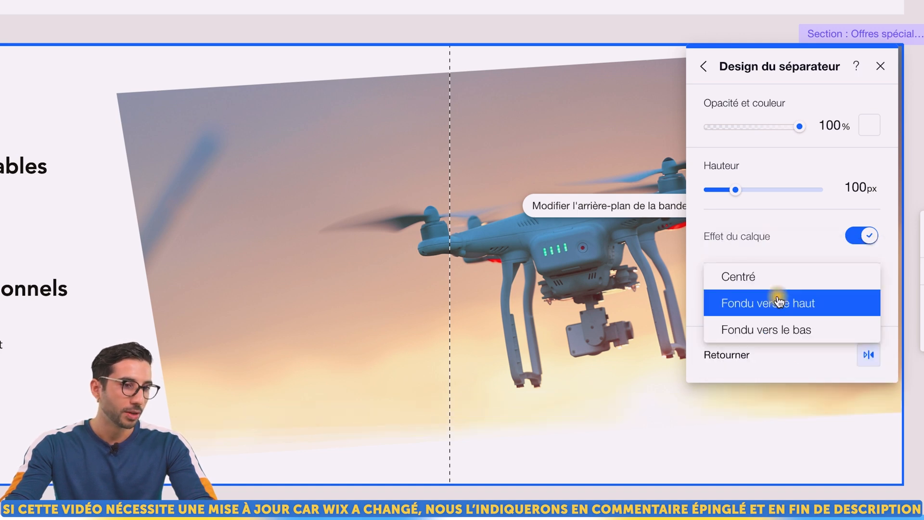
{"action": "left_click", "coordinate": [746, 283]}
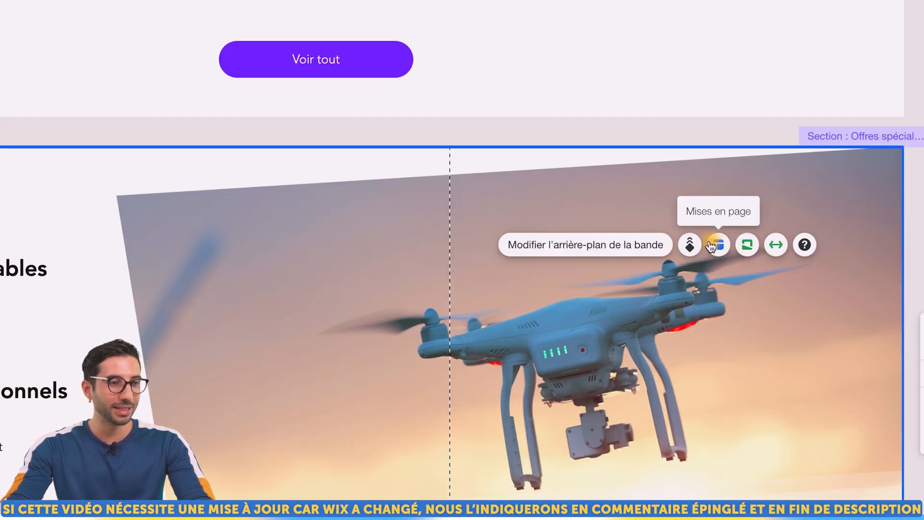
Apply the Parallaxe scroll effect to the drone strip background and preview the site
{"action": "left_click", "coordinate": [689, 245]}
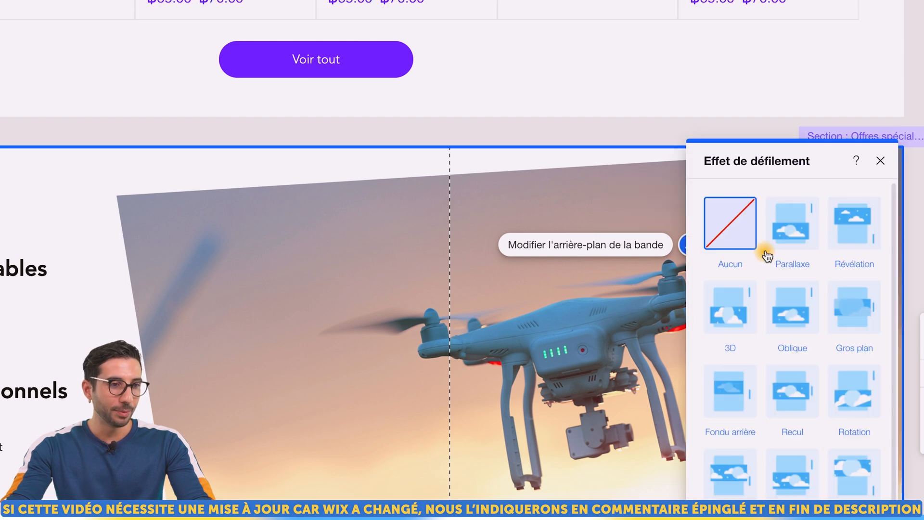
{"action": "left_click", "coordinate": [784, 232]}
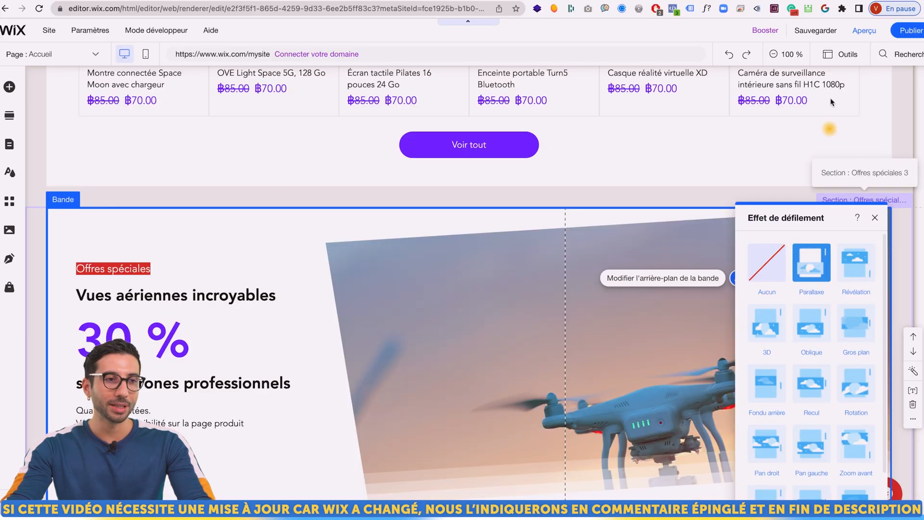
{"action": "left_click", "coordinate": [864, 30]}
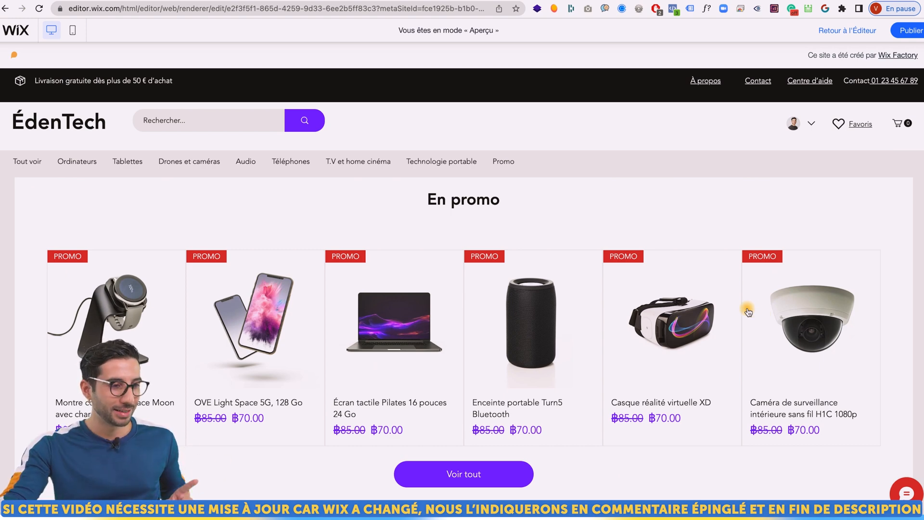
Scroll the preview down to the Offres spéciales drone banner to view its slanted edges and parallax
{"action": "scroll", "coordinate": [747, 312], "scroll_direction": "down", "scroll_amount": 5}
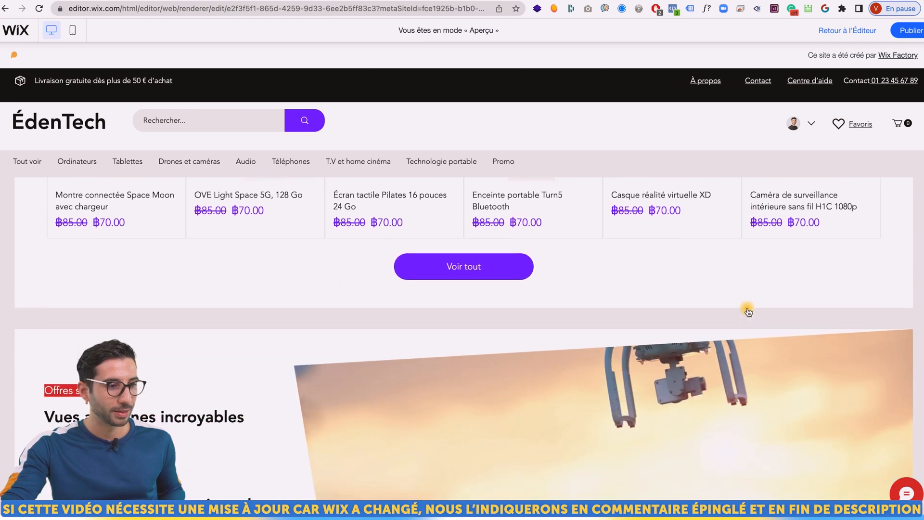
{"action": "scroll", "coordinate": [747, 311], "scroll_direction": "down", "scroll_amount": 4}
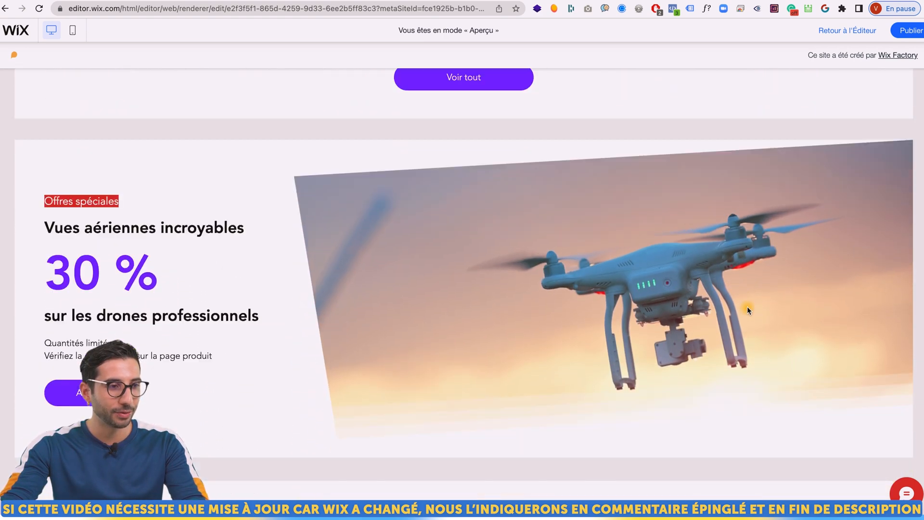
{"action": "scroll", "coordinate": [748, 308], "scroll_direction": "down", "scroll_amount": 1}
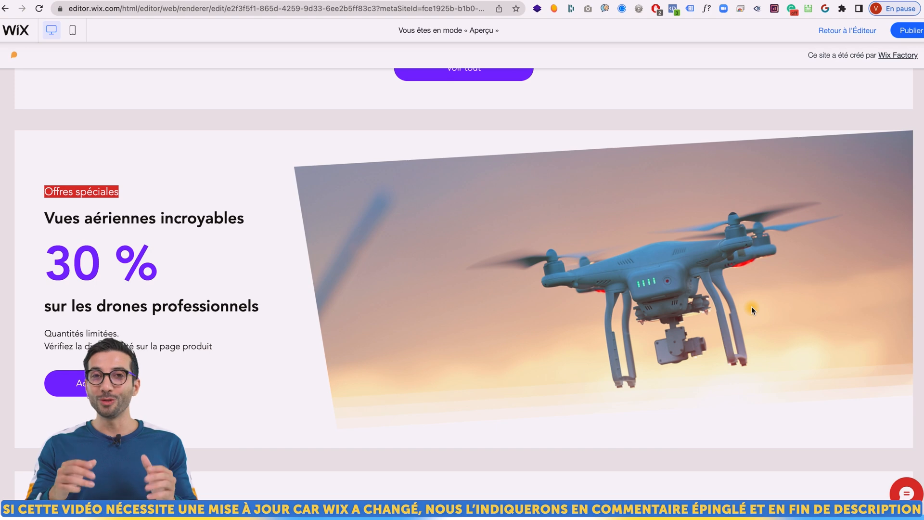